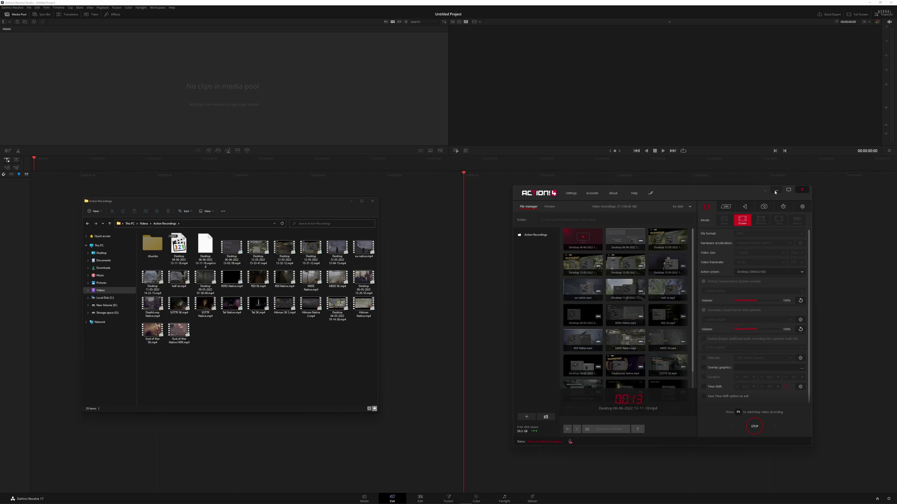
# - Minimise the Action! recorder window to reveal the Action Recordings folder in File Explorer
pyautogui.click(776, 192)
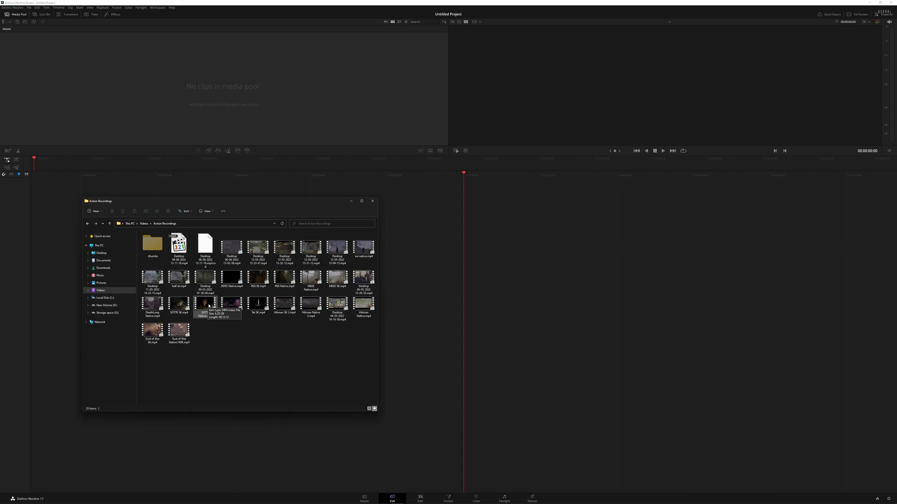
# - In Project Settings, set the timeline frame rate to 60 and resolution to 1280 x 720 HD 720P
pyautogui.click(556, 315)
pyautogui.hotkey('shift', '9')
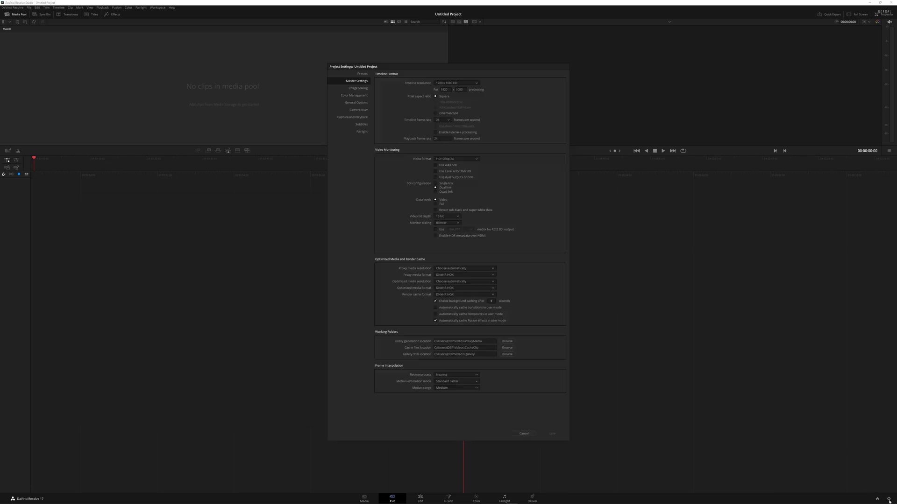
pyautogui.click(443, 121)
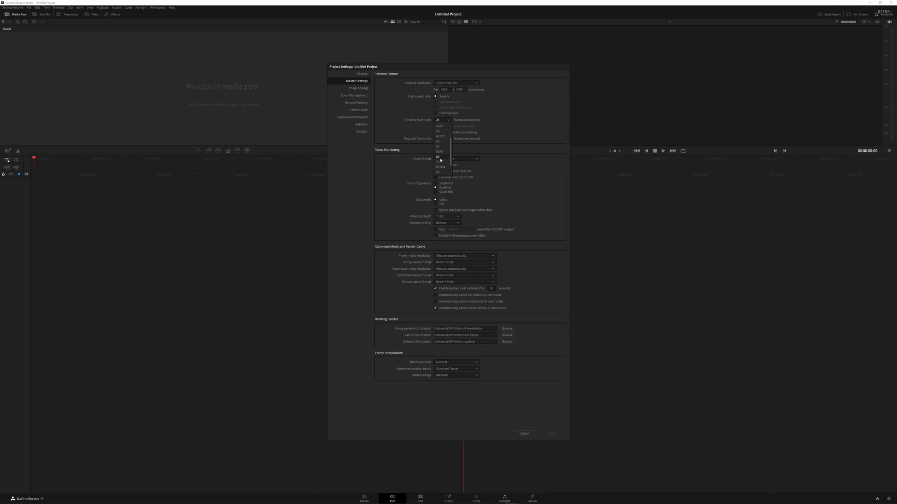
pyautogui.click(440, 157)
pyautogui.click(451, 84)
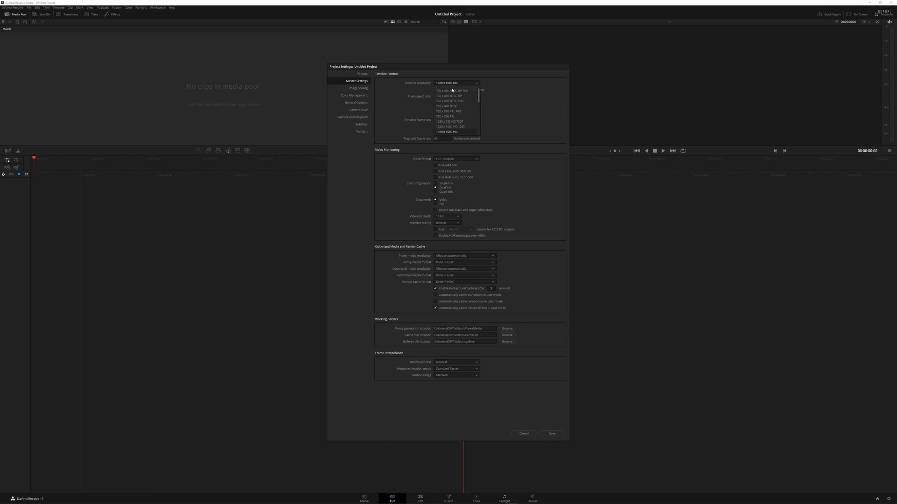
pyautogui.click(456, 122)
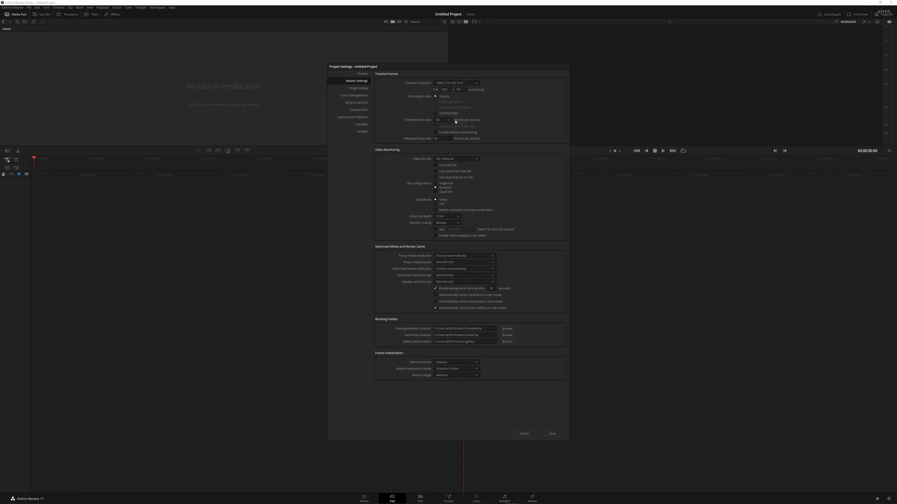
# - Set Color Management to DaVinci YRGB Color Managed, HDR processing mode and HDR PQ output color space
pyautogui.click(361, 95)
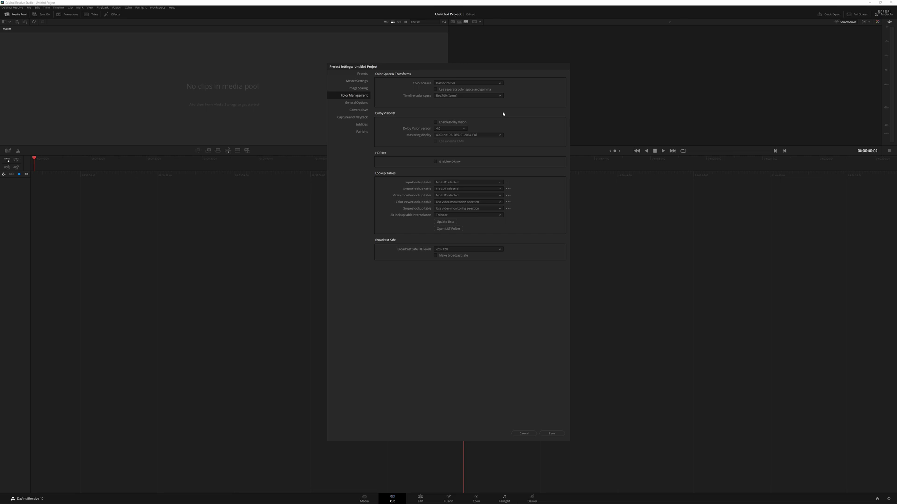
pyautogui.click(462, 84)
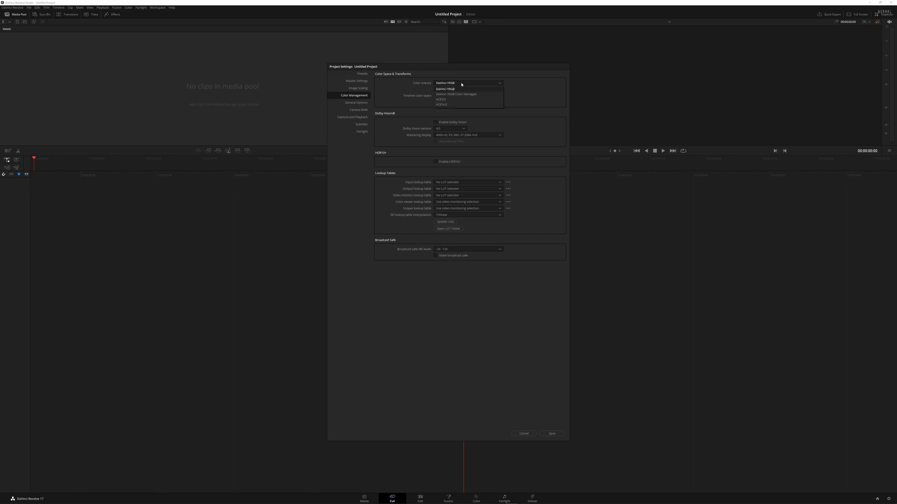
pyautogui.click(482, 95)
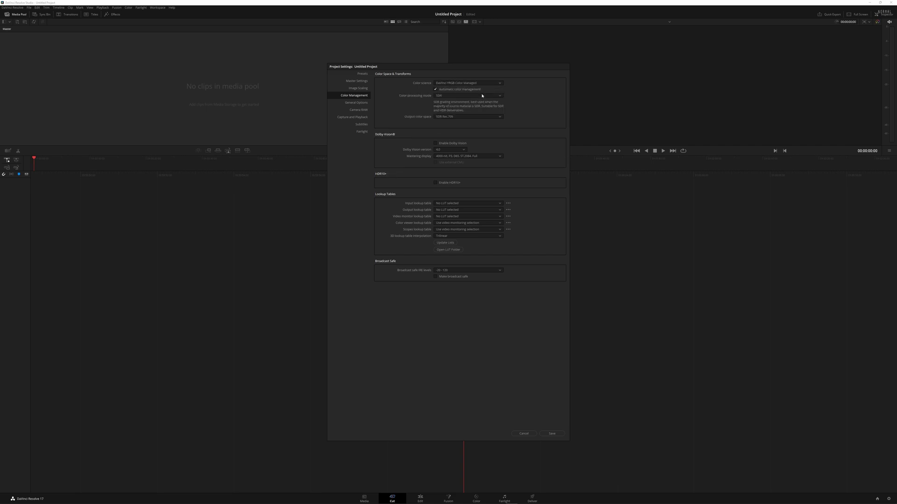
pyautogui.click(444, 96)
pyautogui.click(447, 107)
pyautogui.click(464, 117)
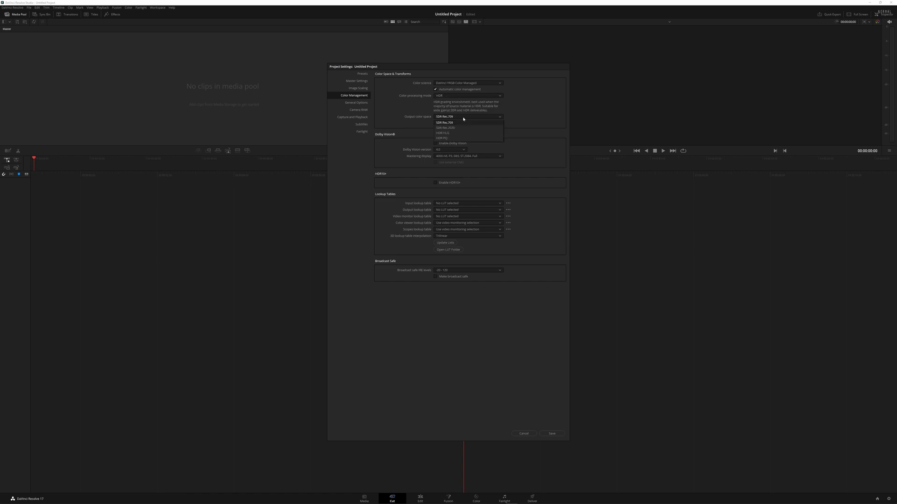
pyautogui.click(451, 139)
# - Save the project settings and drag SOTTR Native.mp4 from Action Recordings onto the Resolve timeline
pyautogui.click(552, 434)
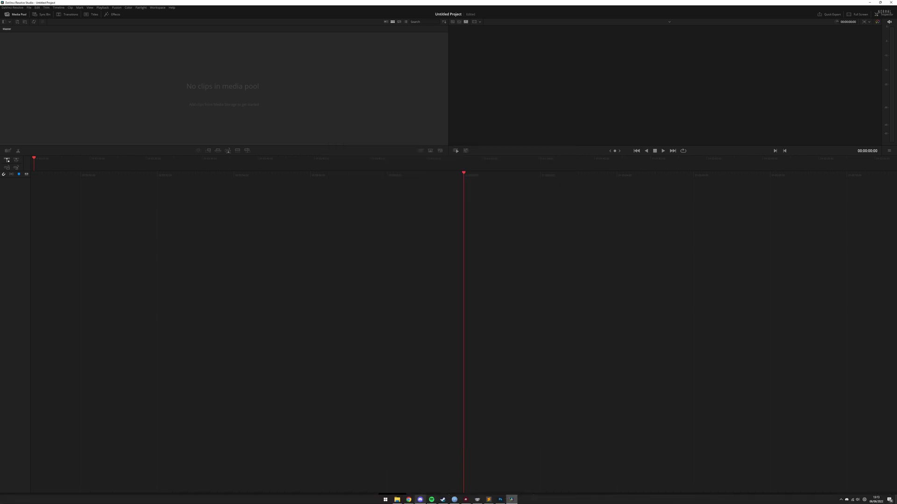
pyautogui.click(398, 500)
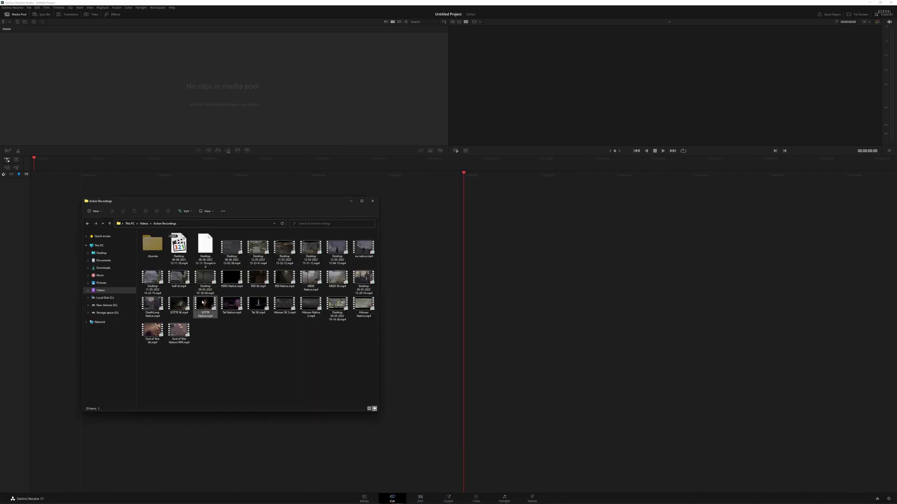
pyautogui.click(207, 318)
pyautogui.moveTo(207, 317); pyautogui.dragTo(483, 346)
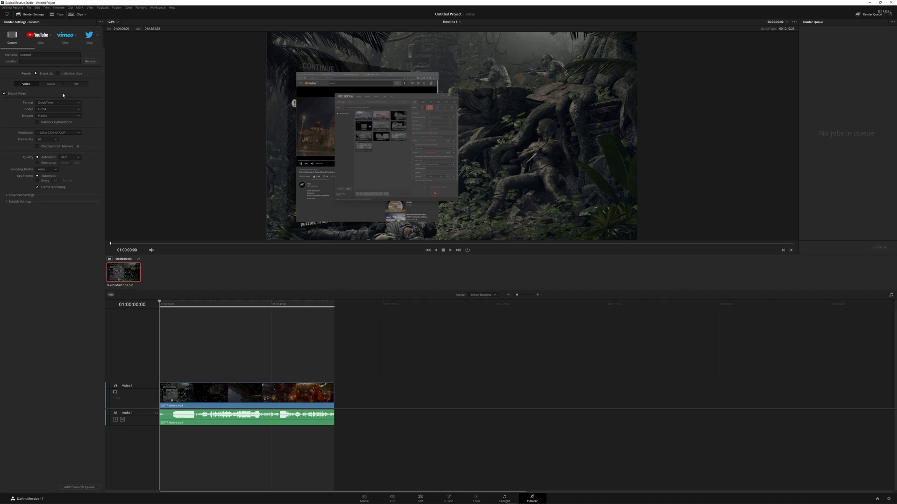
# - Set the render to MP4 format, H.265 codec, NVIDIA encoder, 3840 x 2160 Ultra HD
pyautogui.click(66, 103)
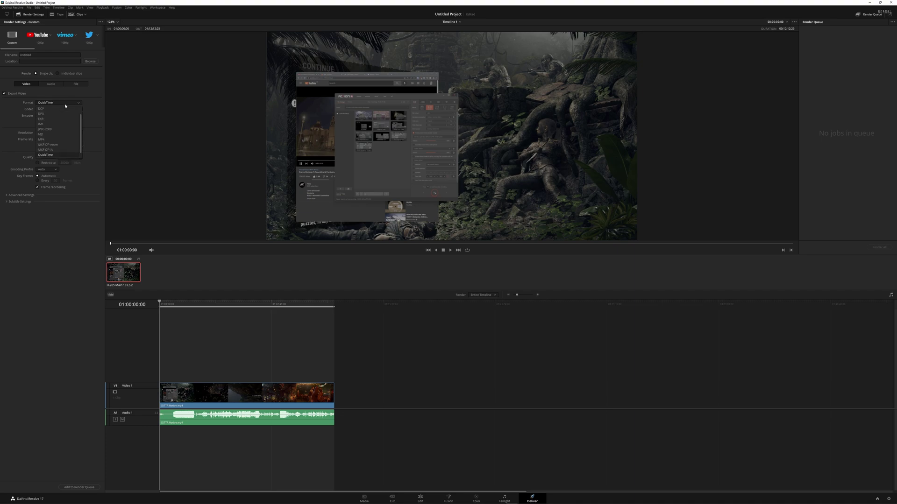
pyautogui.click(41, 139)
pyautogui.click(60, 109)
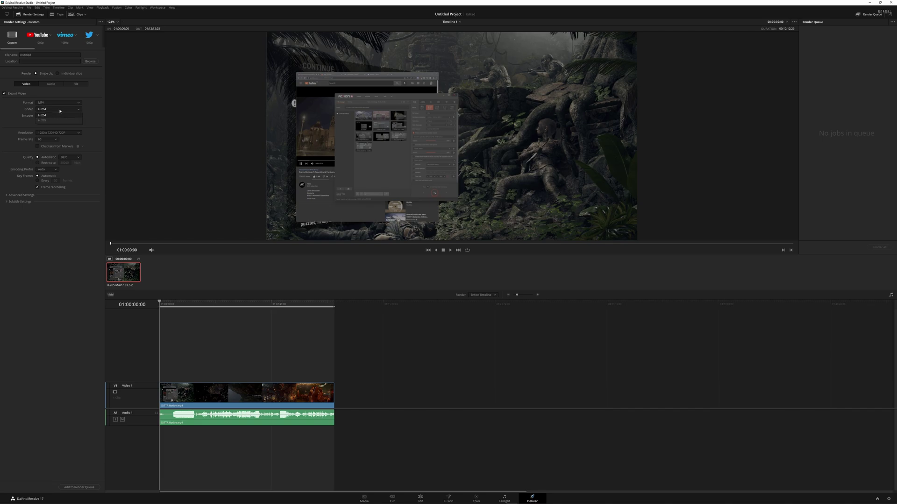
pyautogui.click(58, 121)
pyautogui.click(57, 115)
pyautogui.click(55, 126)
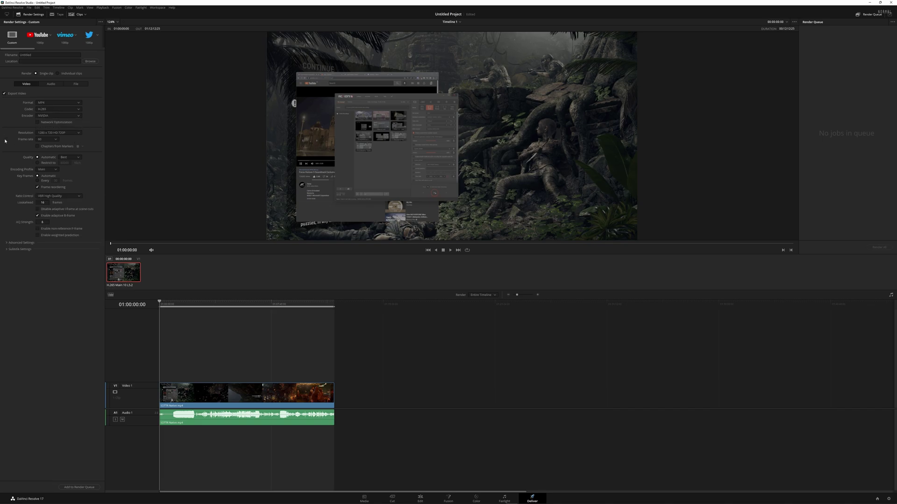
pyautogui.click(74, 134)
pyautogui.click(68, 176)
# - In Project Settings' Master Settings, change the timeline resolution to 3840 x 2160 Ultra HD
pyautogui.click(889, 499)
pyautogui.click(357, 82)
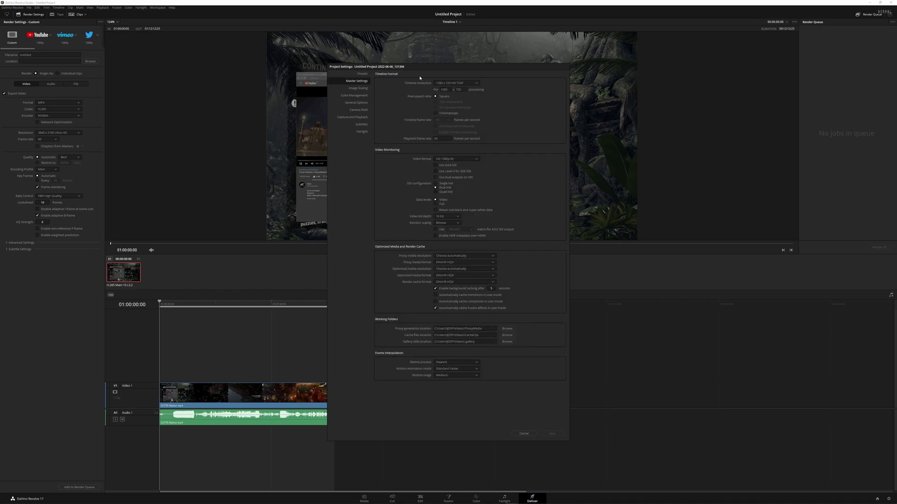
pyautogui.click(468, 83)
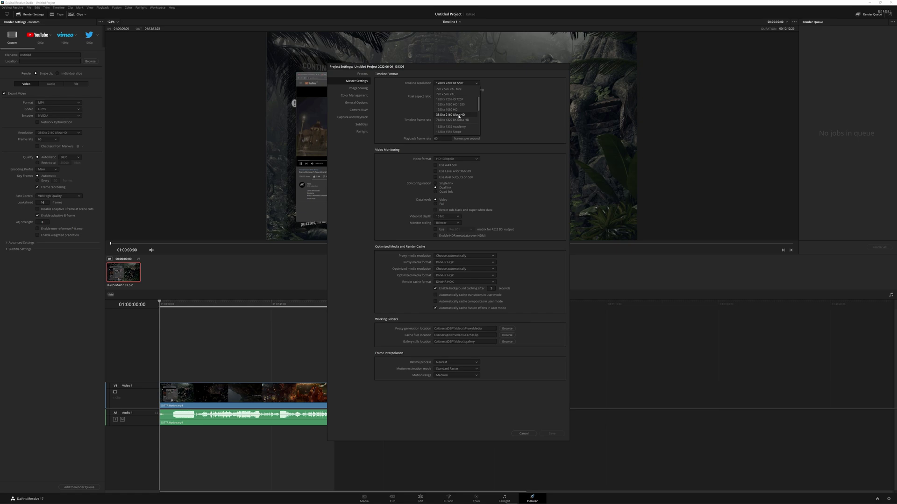
pyautogui.click(460, 115)
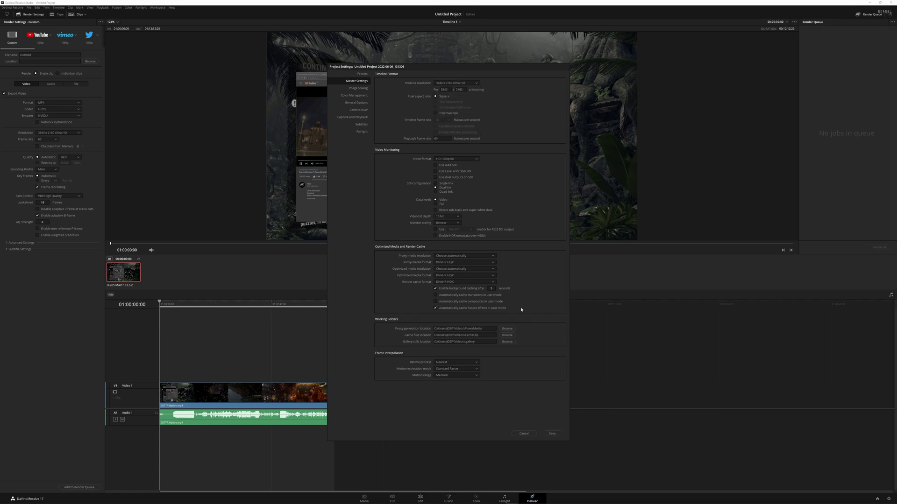
# - Save the project settings and keep the render on H.265 with the NVIDIA encoder
pyautogui.click(554, 432)
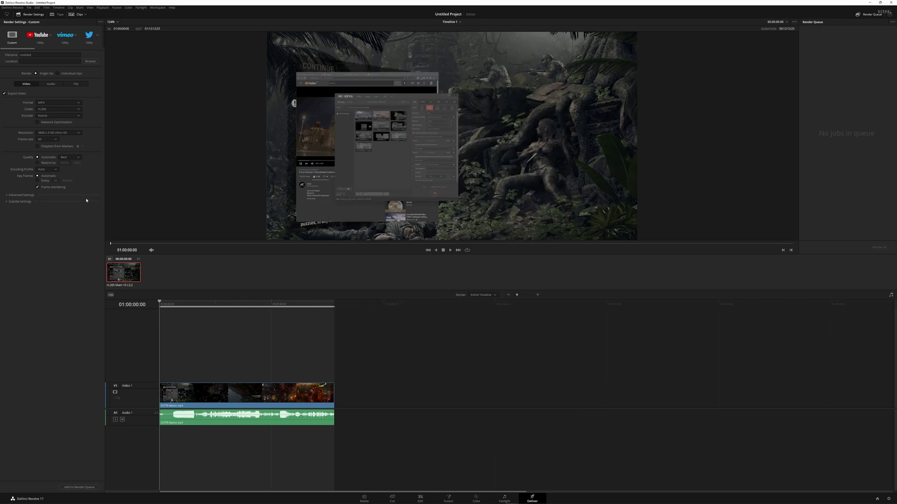
pyautogui.click(78, 108)
pyautogui.click(76, 116)
pyautogui.click(76, 117)
pyautogui.click(72, 127)
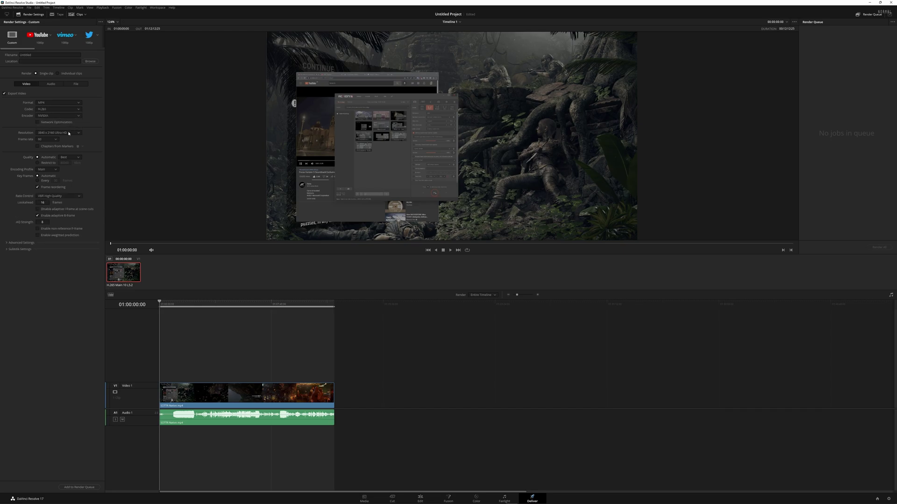
# - Set the render to 60 fps, Main10 encoding profile, and restrict quality to 80000 Kb/s
pyautogui.click(49, 140)
pyautogui.click(49, 142)
pyautogui.click(51, 171)
pyautogui.click(46, 181)
pyautogui.click(42, 164)
# - Open Untitled.mp4 from the Videos folder in MediaInfo and highlight its format profile line
pyautogui.click(398, 499)
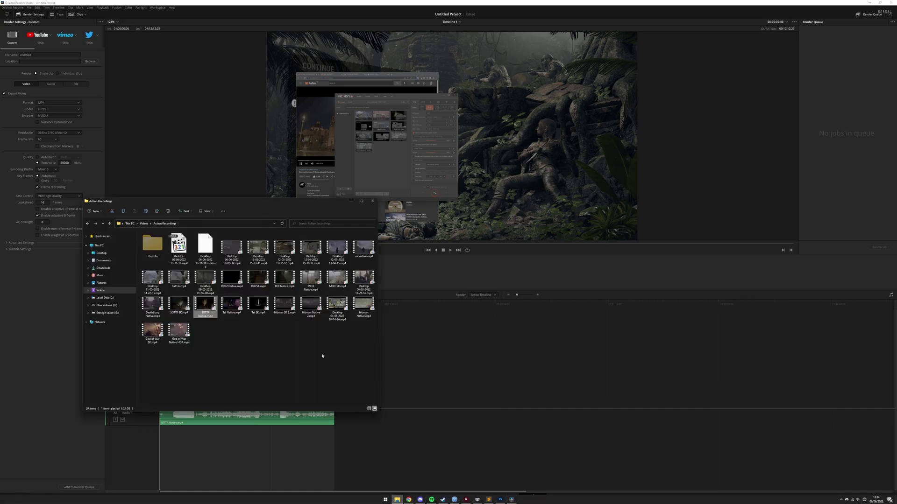
pyautogui.rightClick(360, 247)
pyautogui.click(378, 257)
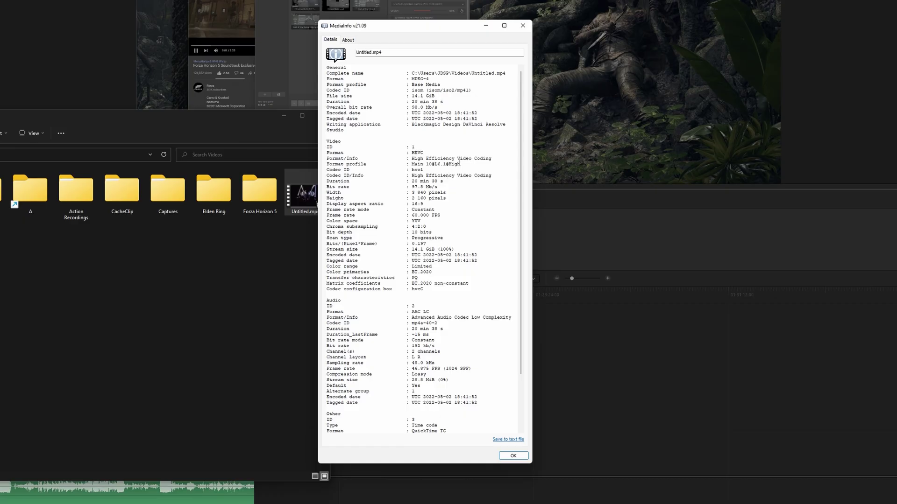
pyautogui.moveTo(461, 164); pyautogui.dragTo(321, 168)
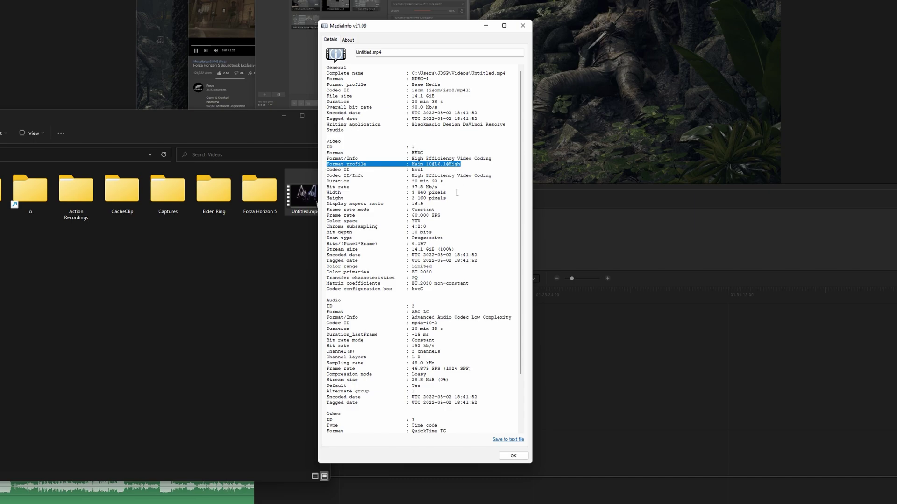
pyautogui.moveTo(439, 187); pyautogui.dragTo(315, 187)
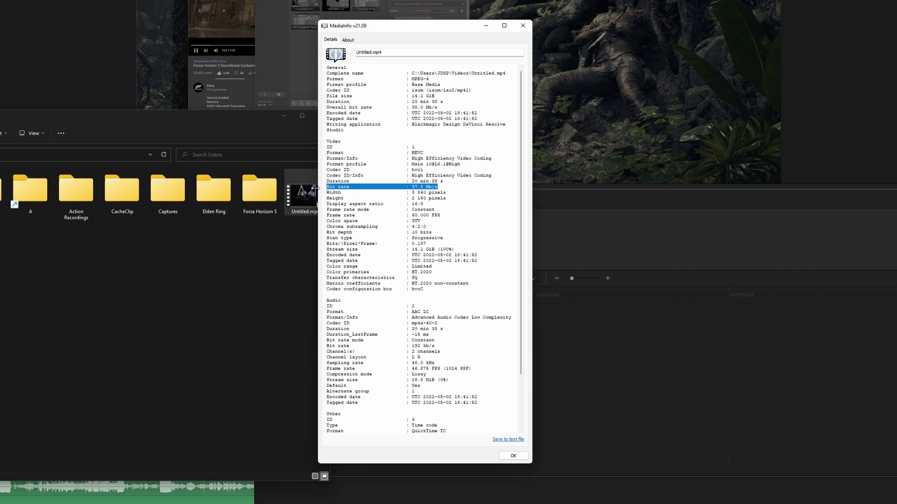
pyautogui.moveTo(441, 215); pyautogui.dragTo(317, 209)
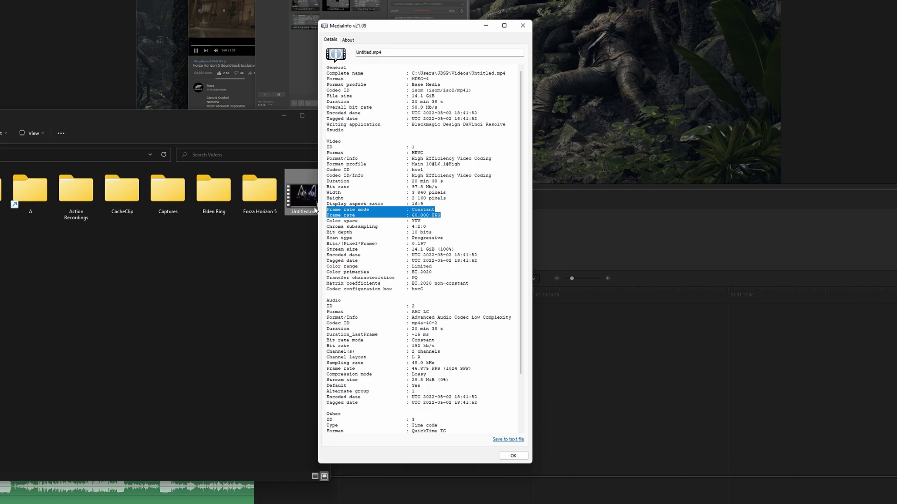
pyautogui.moveTo(434, 346); pyautogui.dragTo(325, 348)
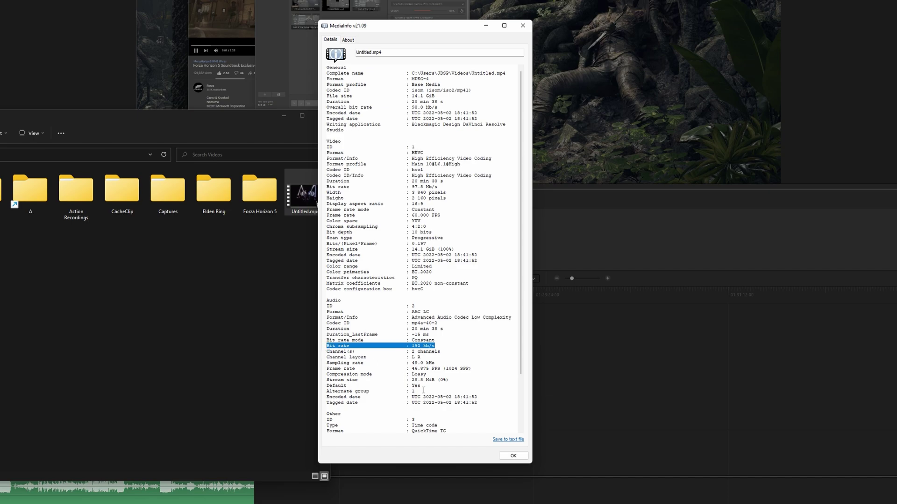